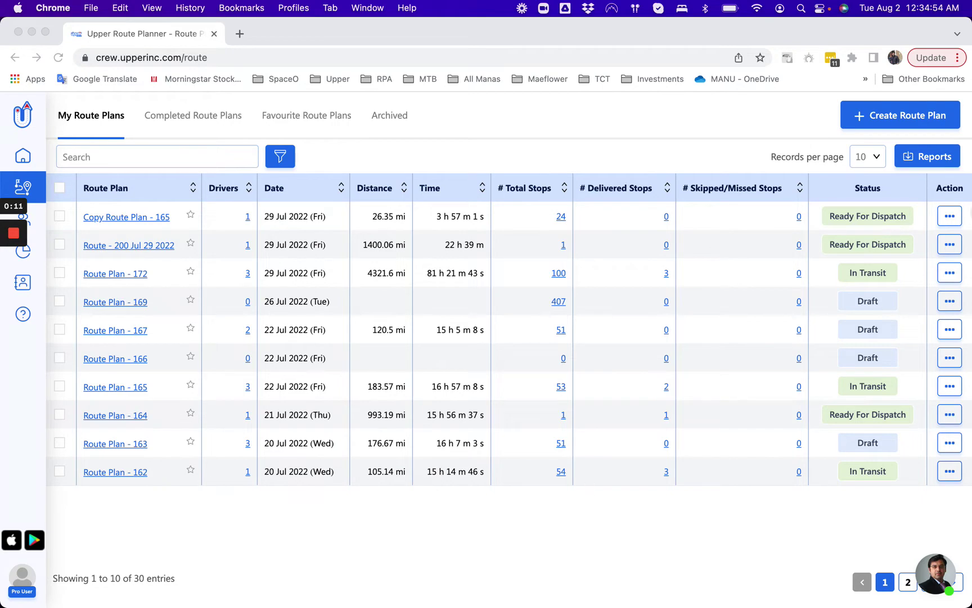
# - Create a new route plan
pyautogui.click(871, 120)
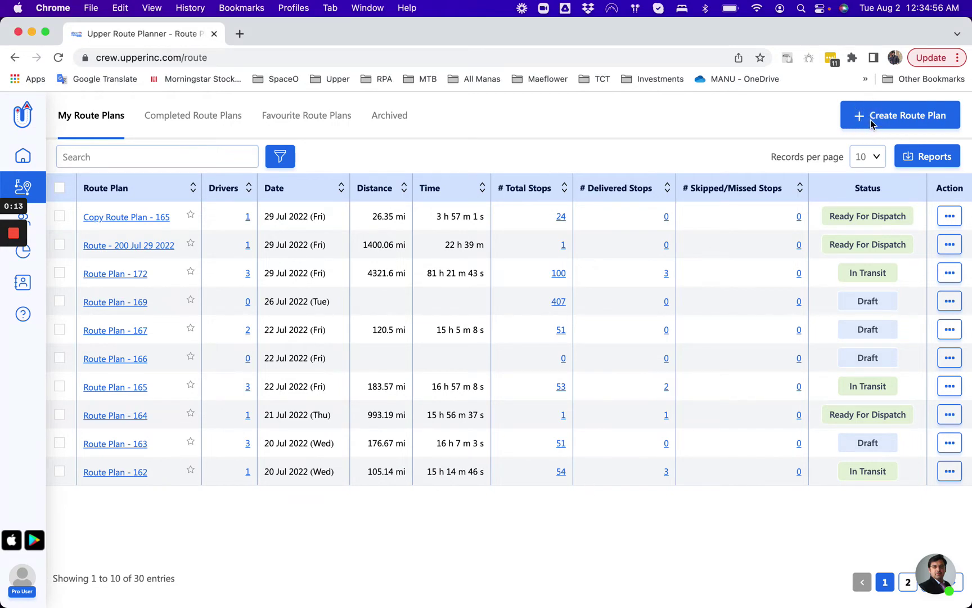
pyautogui.click(870, 119)
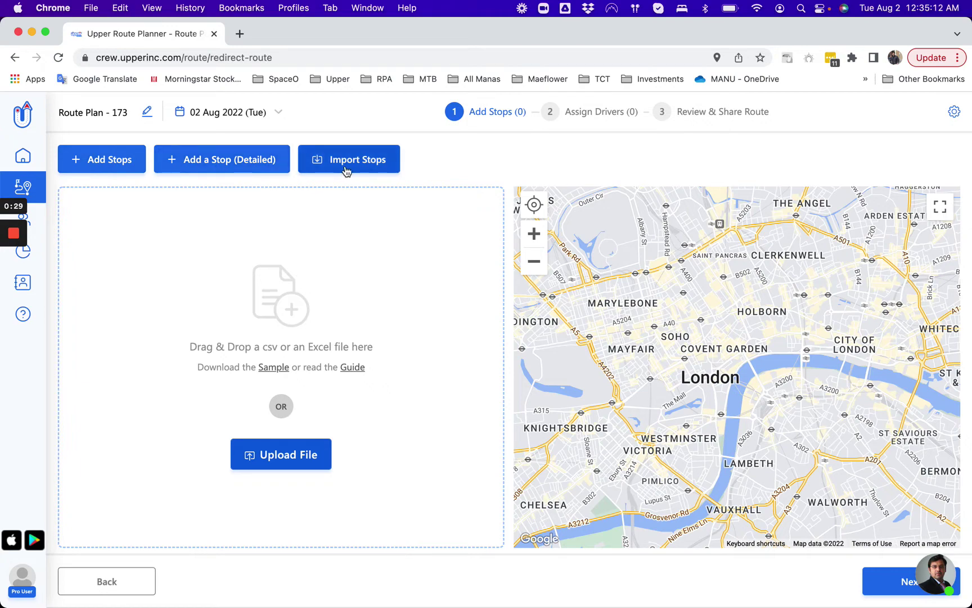
# - Add the Walmart Supercentre in Brampton, ON from the recent addresses as a quick stop on the route plan
pyautogui.click(129, 167)
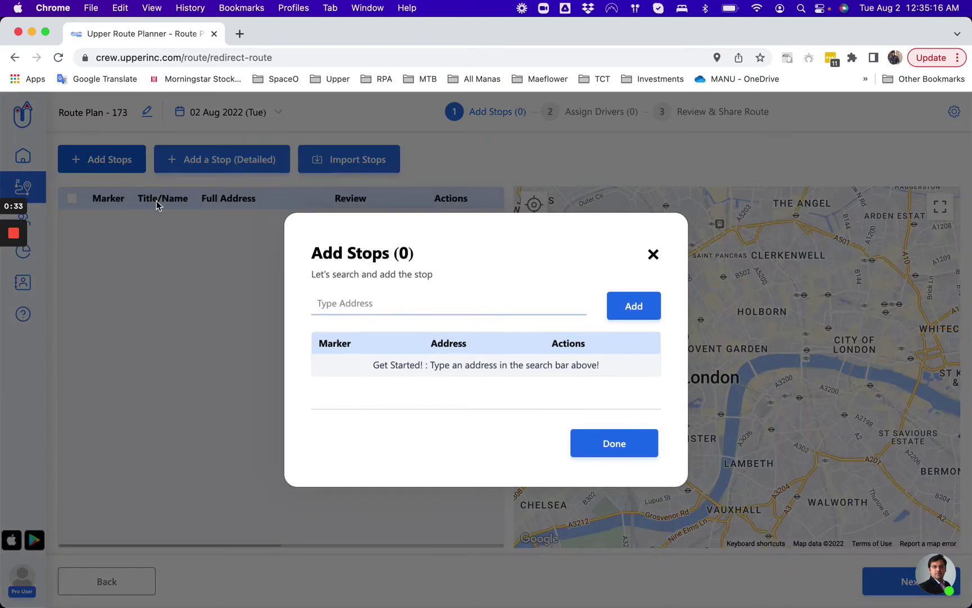
pyautogui.click(363, 302)
pyautogui.write('w')
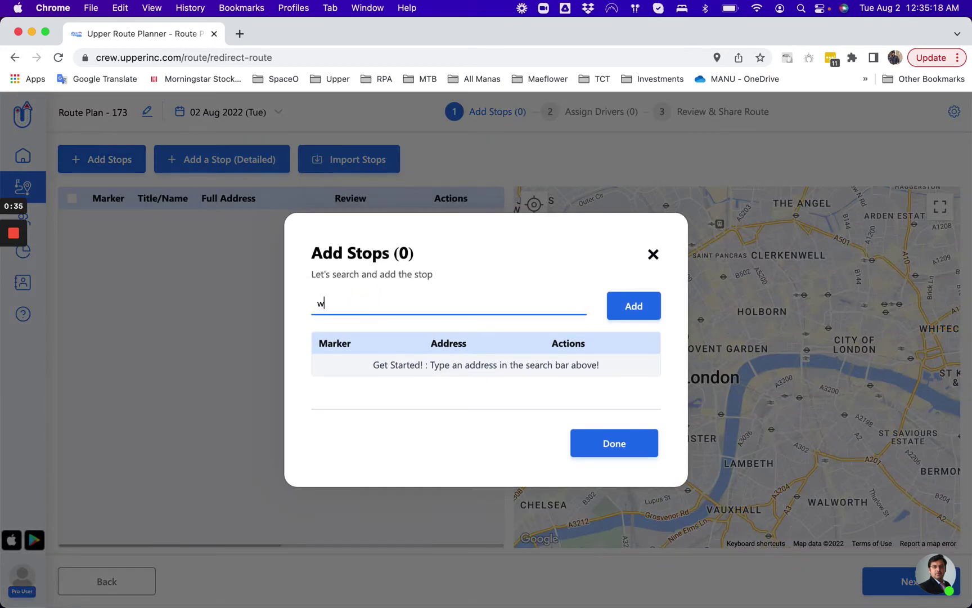
pyautogui.write('almart')
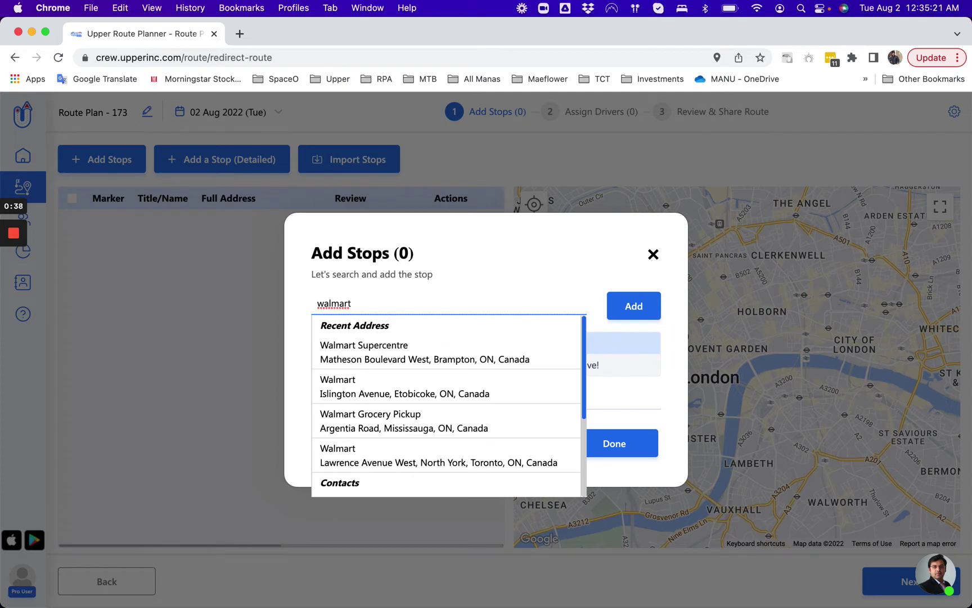
pyautogui.click(394, 355)
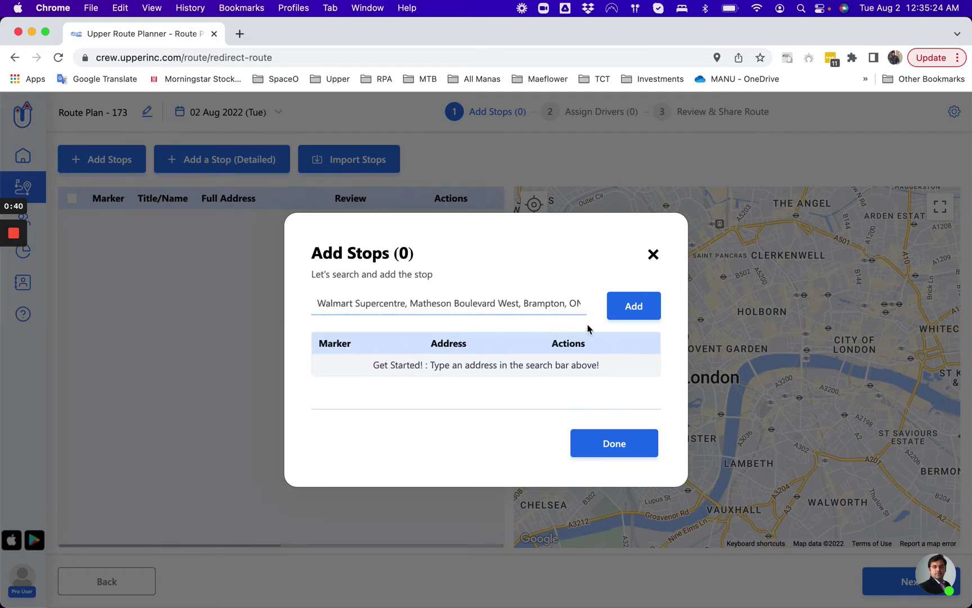
pyautogui.click(639, 316)
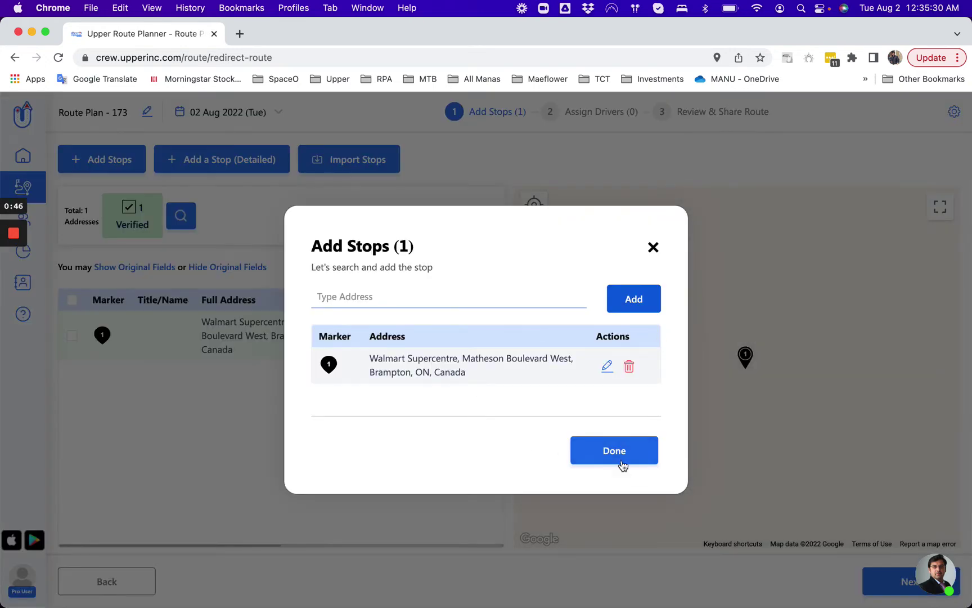
# - Add the Walmart Brampton (N) Supercentre as the second stop and finish adding quick stops
pyautogui.click(431, 301)
pyautogui.write('walmart')
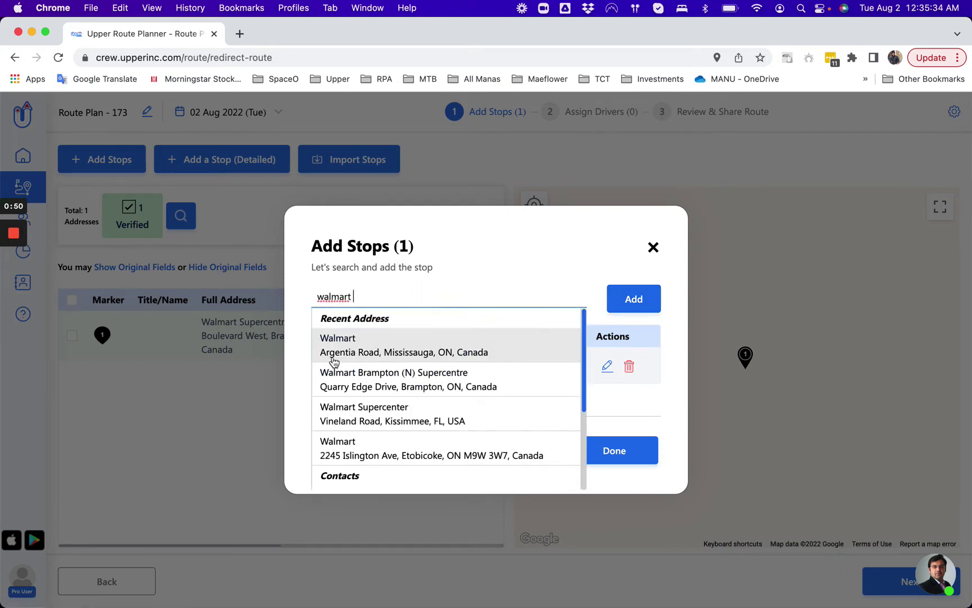
pyautogui.click(363, 379)
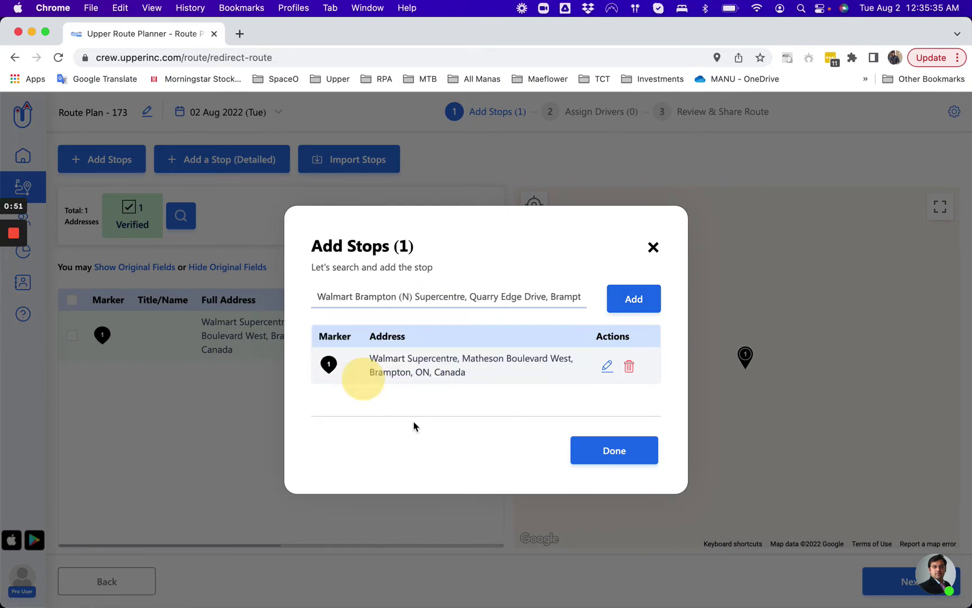
pyautogui.click(632, 307)
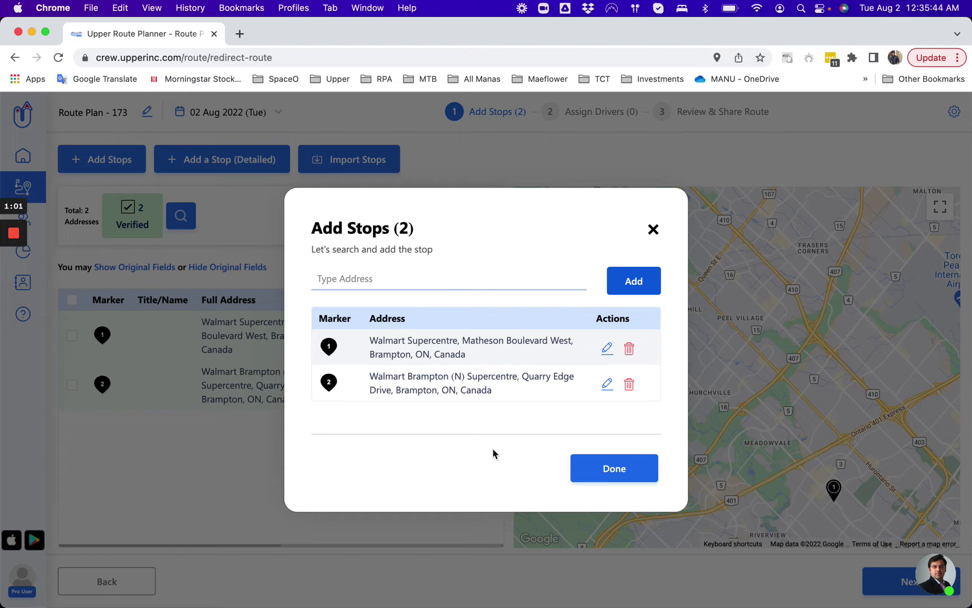
pyautogui.click(590, 470)
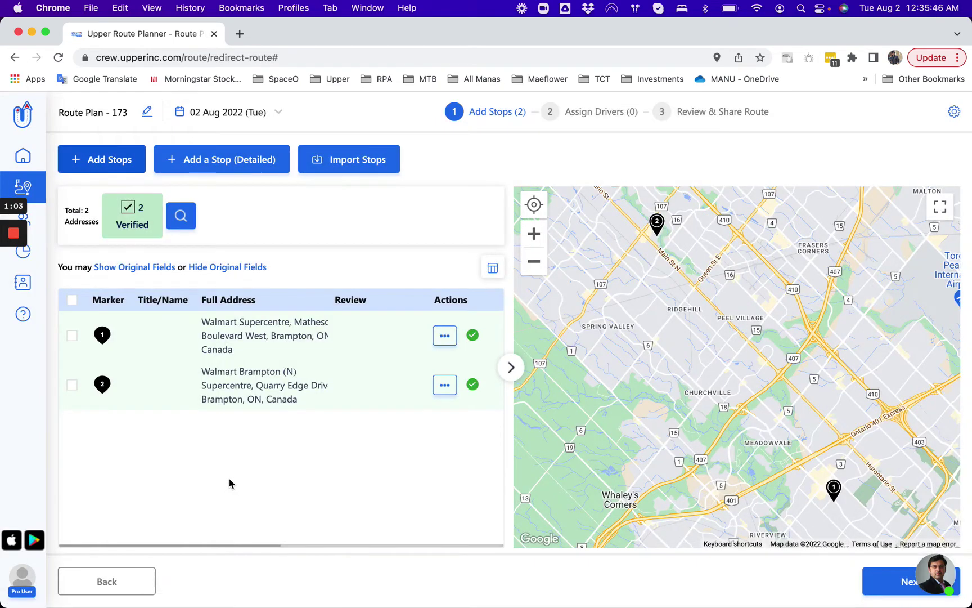
# - Start a detailed stop and set its full address to the recent Walmart address in Etobicoke, ON that includes a street number
pyautogui.click(229, 161)
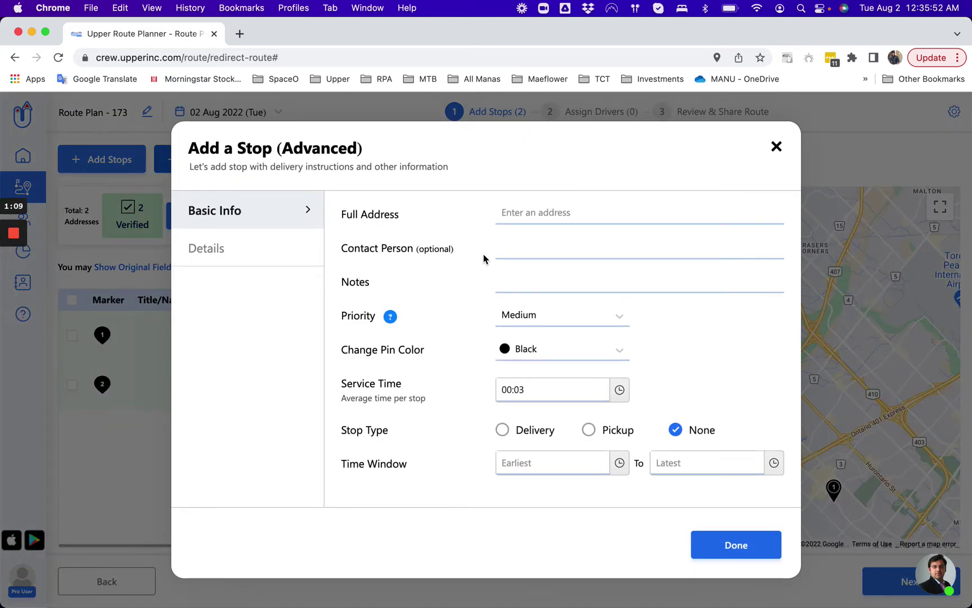
pyautogui.click(520, 217)
pyautogui.write('walmart')
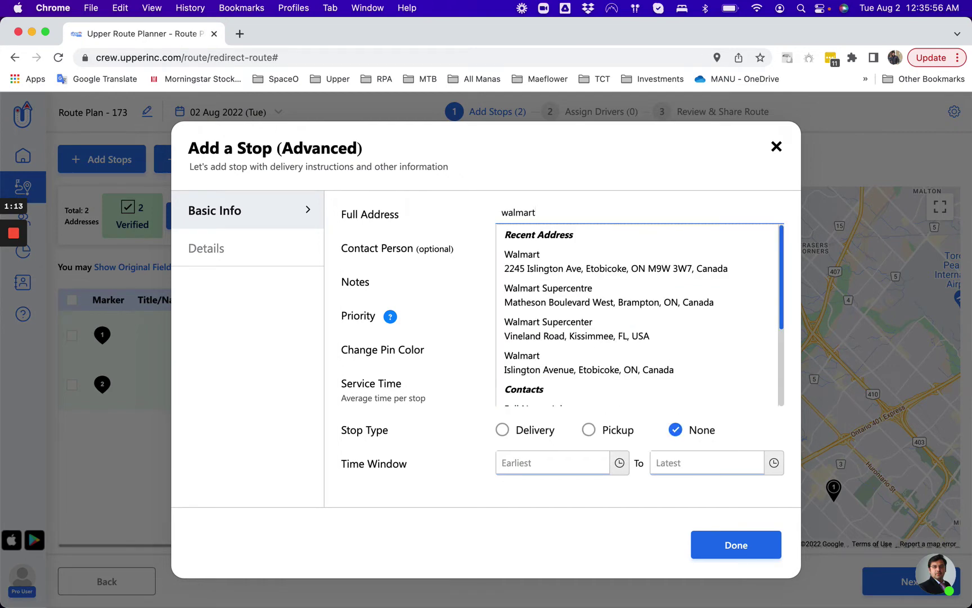
pyautogui.click(582, 280)
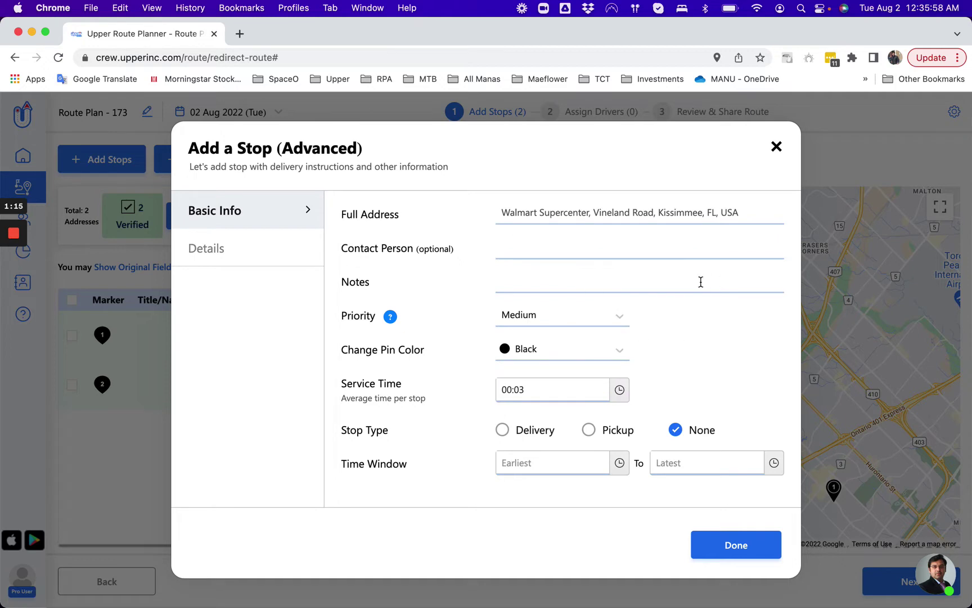
pyautogui.tripleClick(749, 211)
pyautogui.write('wa')
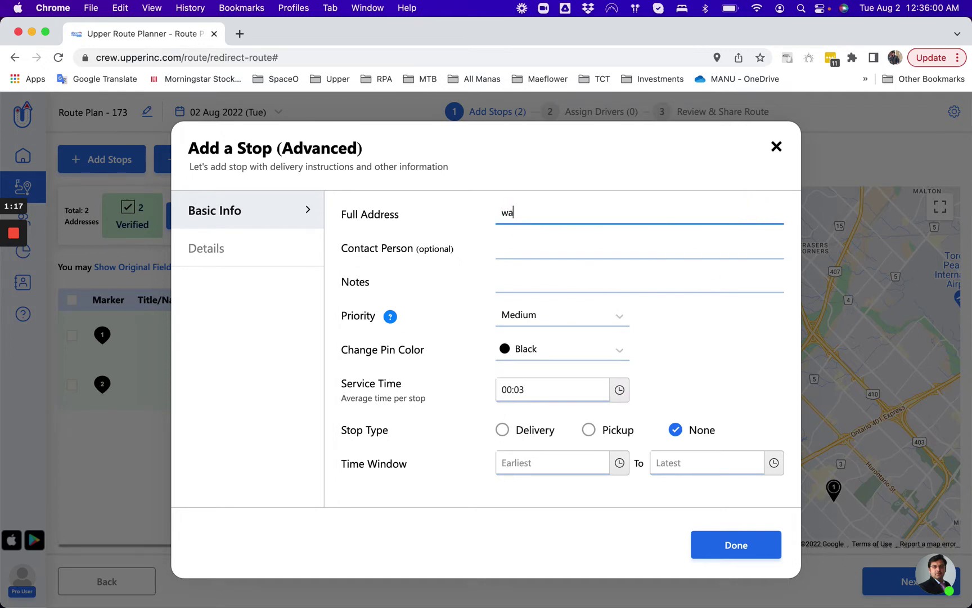
pyautogui.write('lmart')
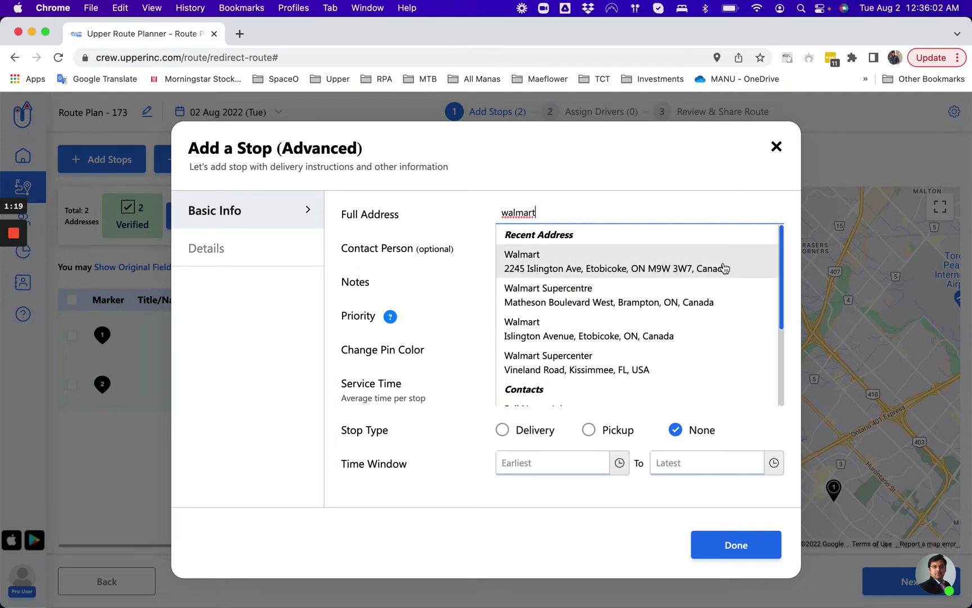
pyautogui.click(611, 269)
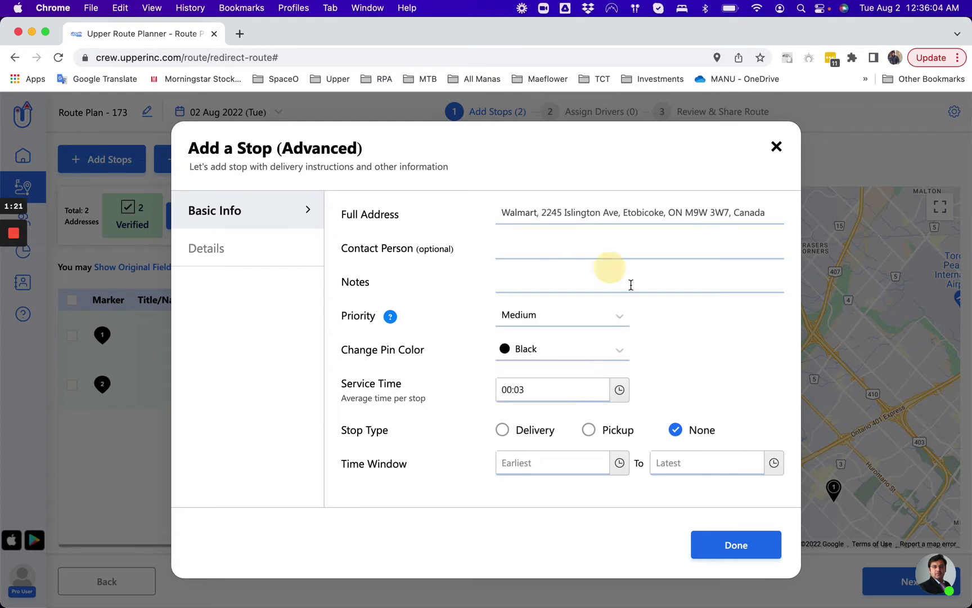
# - Give the detailed stop the contact person "Manager One" and the notes "2 boxes -- 1 question - 1 photo", and save it
pyautogui.click(554, 256)
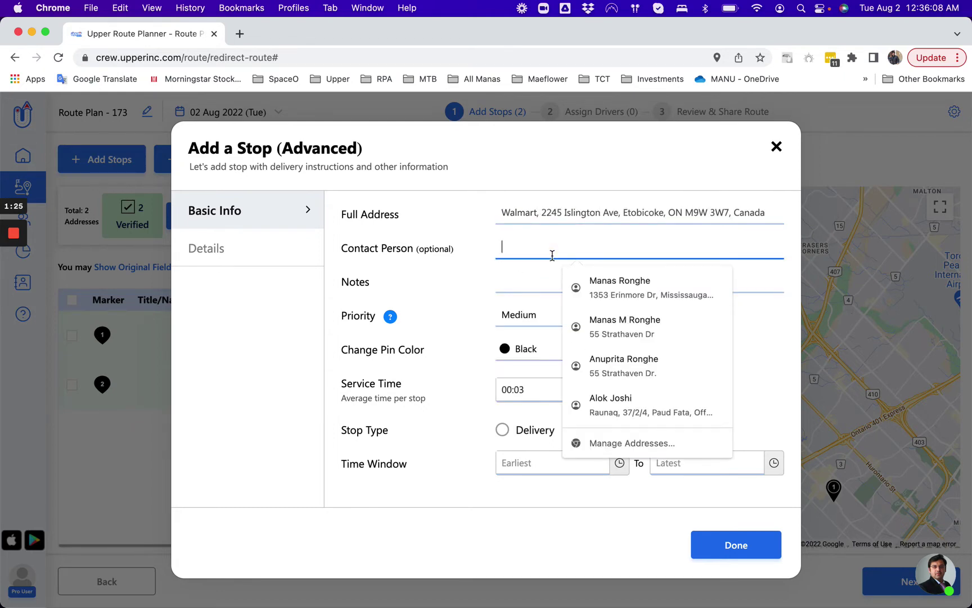
pyautogui.write('Manager')
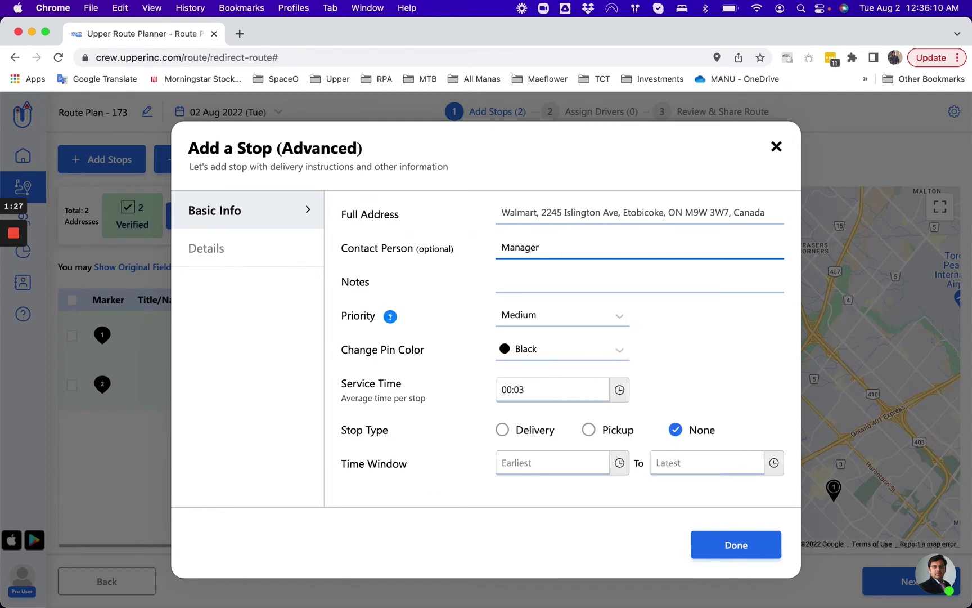
pyautogui.write(' One')
pyautogui.press('Tab')
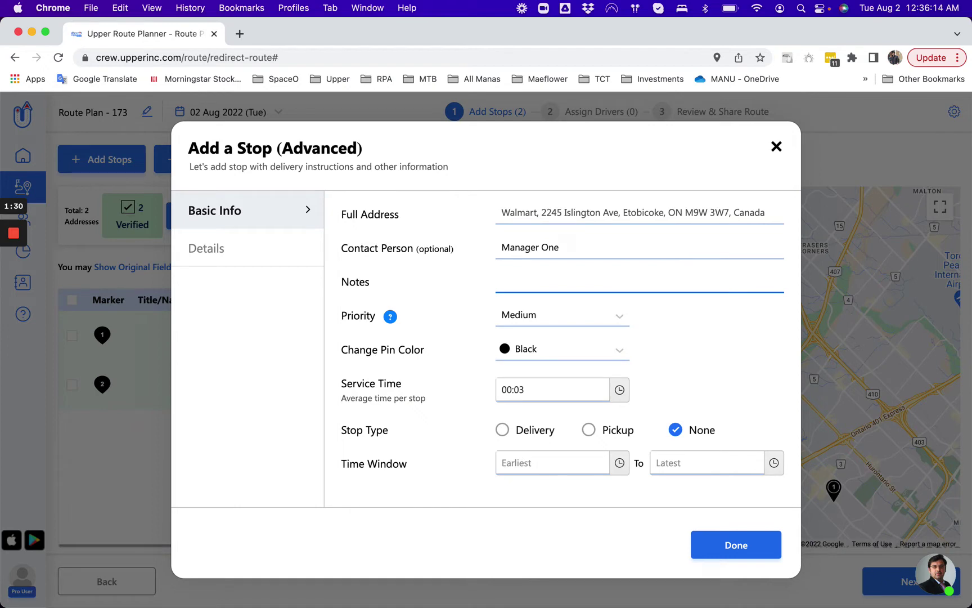
pyautogui.write('2 ')
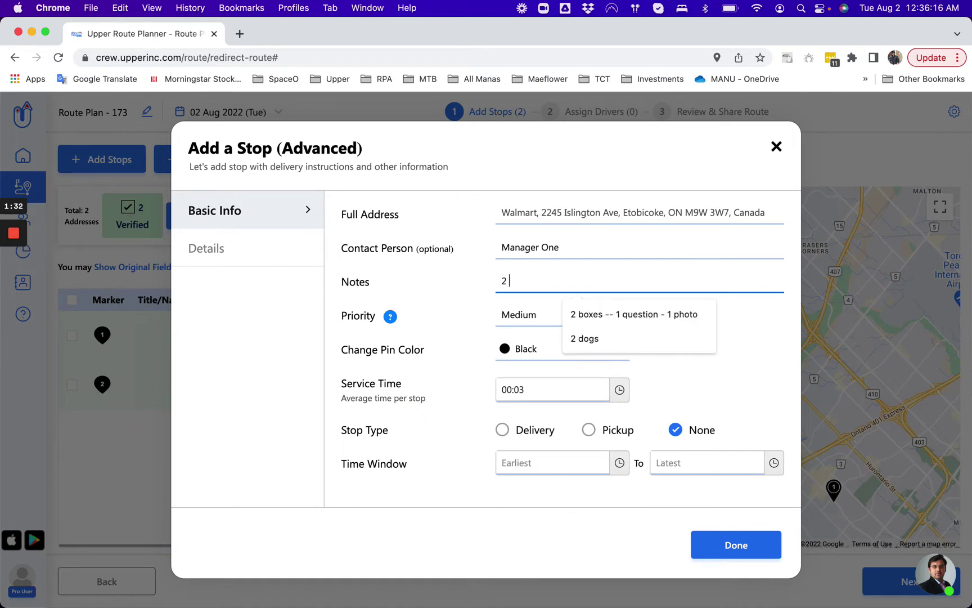
pyautogui.write('boxes -- 1 question - 1 photo')
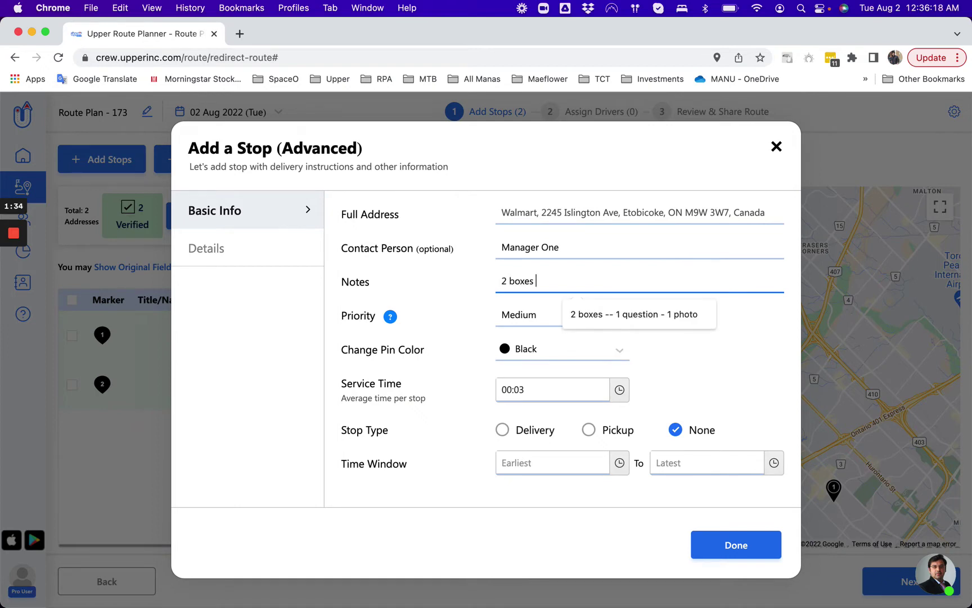
pyautogui.click(624, 314)
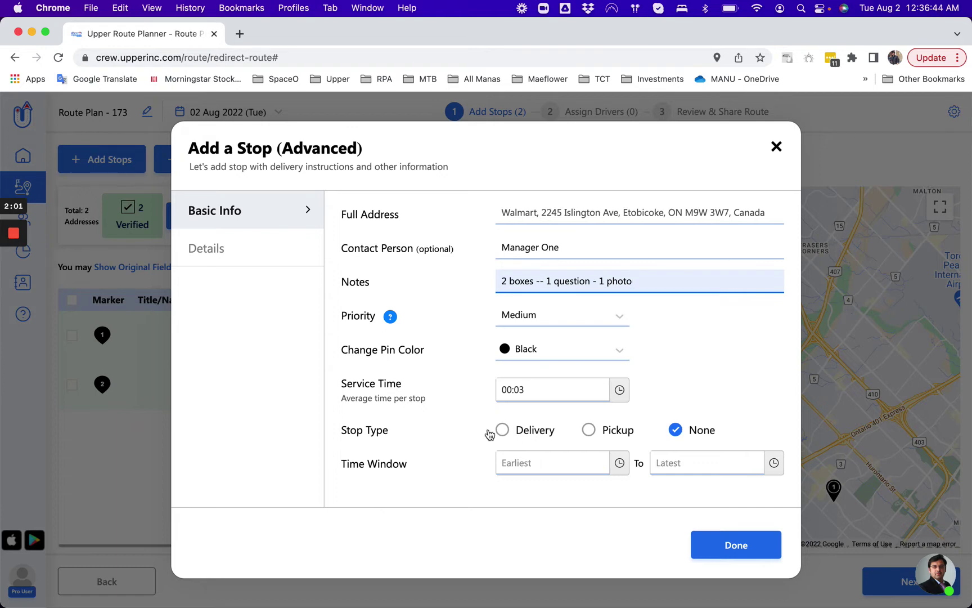
pyautogui.click(212, 246)
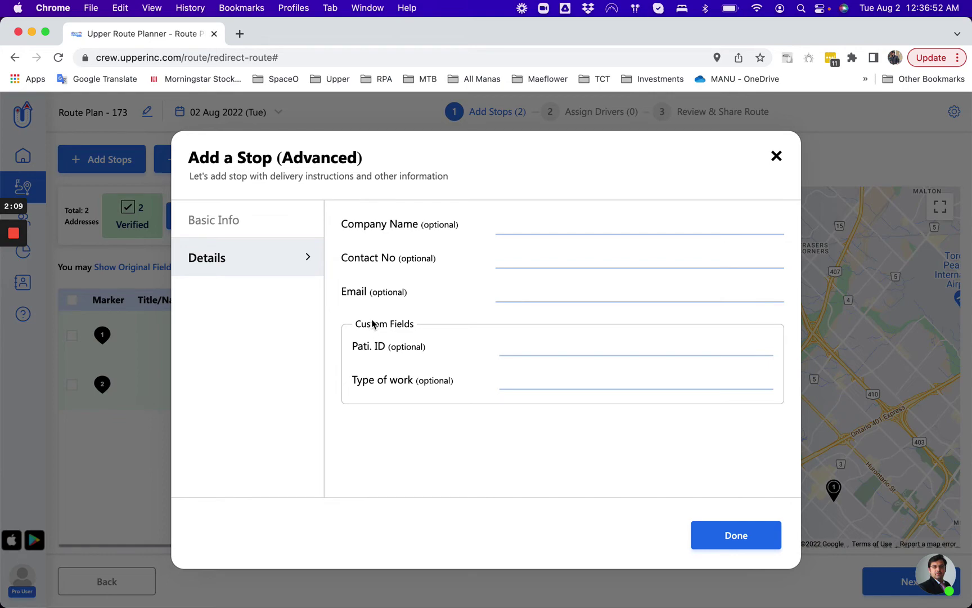
pyautogui.click(725, 535)
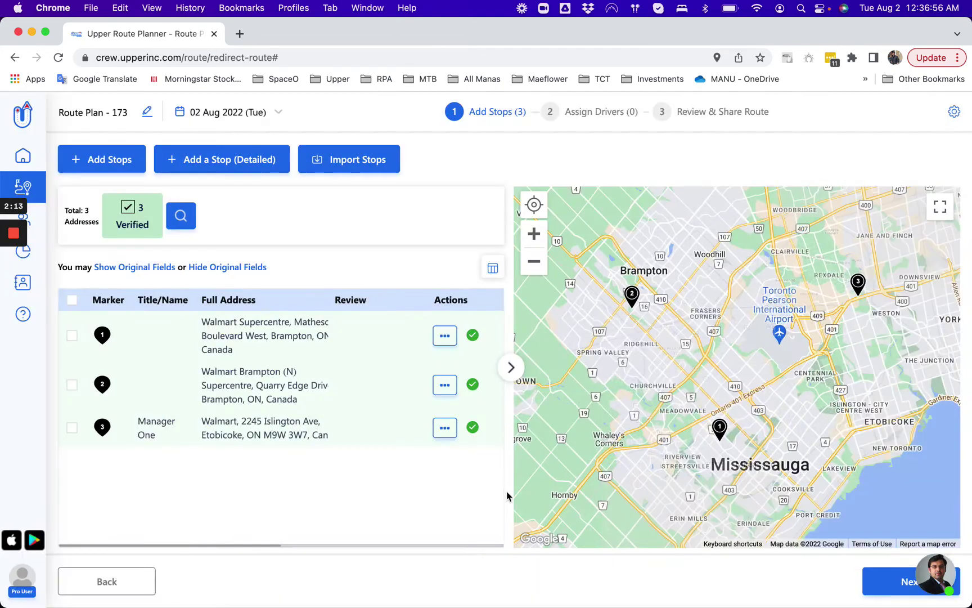
# - Select all the stops in the route plan and delete them
pyautogui.click(71, 303)
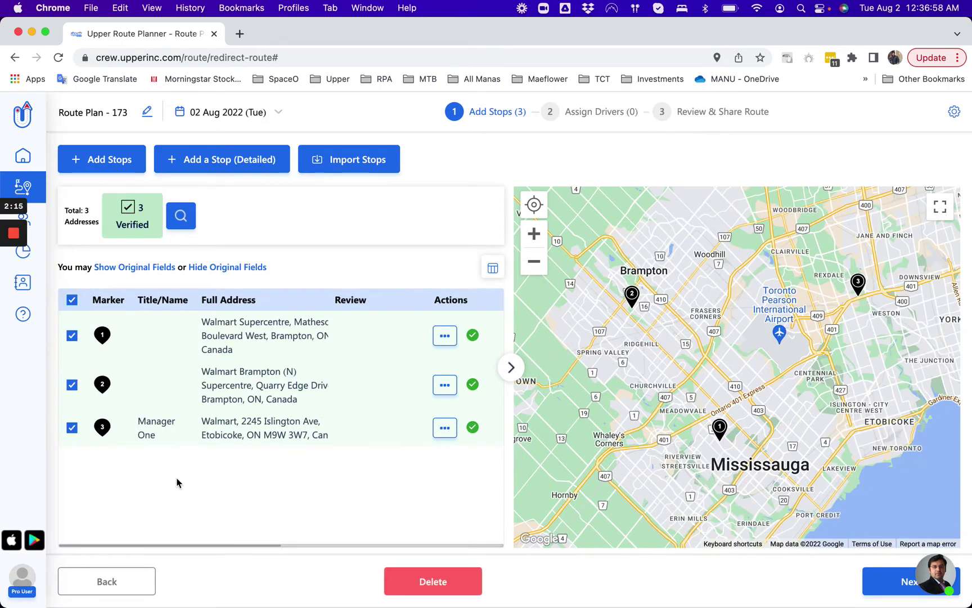
pyautogui.click(434, 579)
pyautogui.click(575, 376)
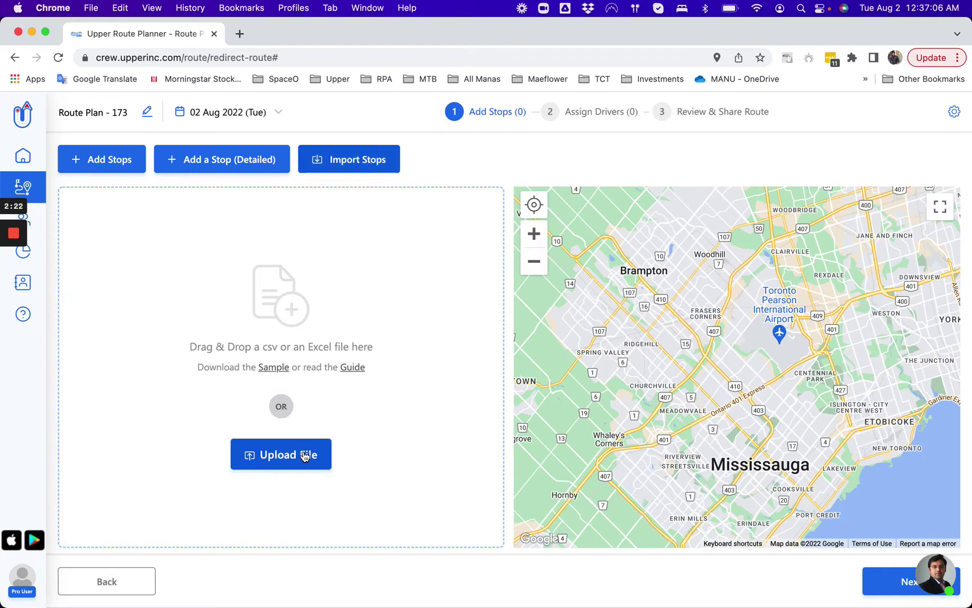
# - Upload the stops spreadsheet "RPA Import Samples v1.3 (2).xlsx" from the Downloads folder to the route plan
pyautogui.click(247, 494)
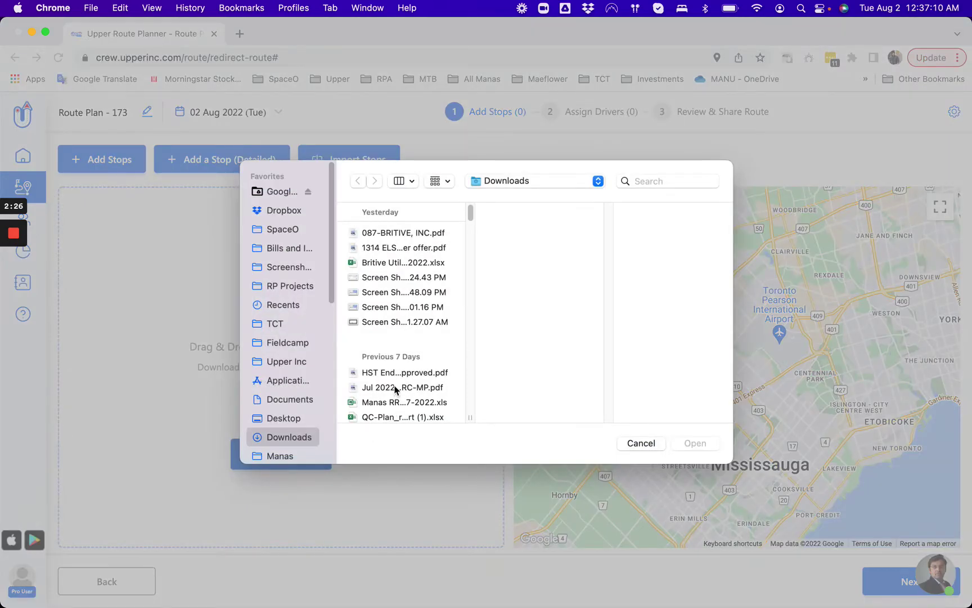
pyautogui.scroll(-3, 403, 352)
pyautogui.scroll(-6, 403, 351)
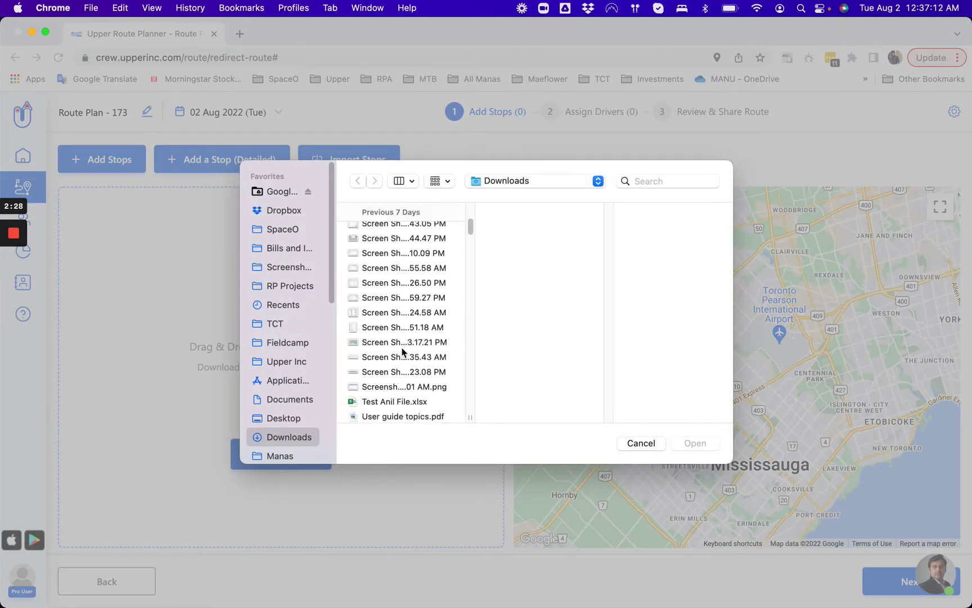
pyautogui.scroll(-5, 403, 352)
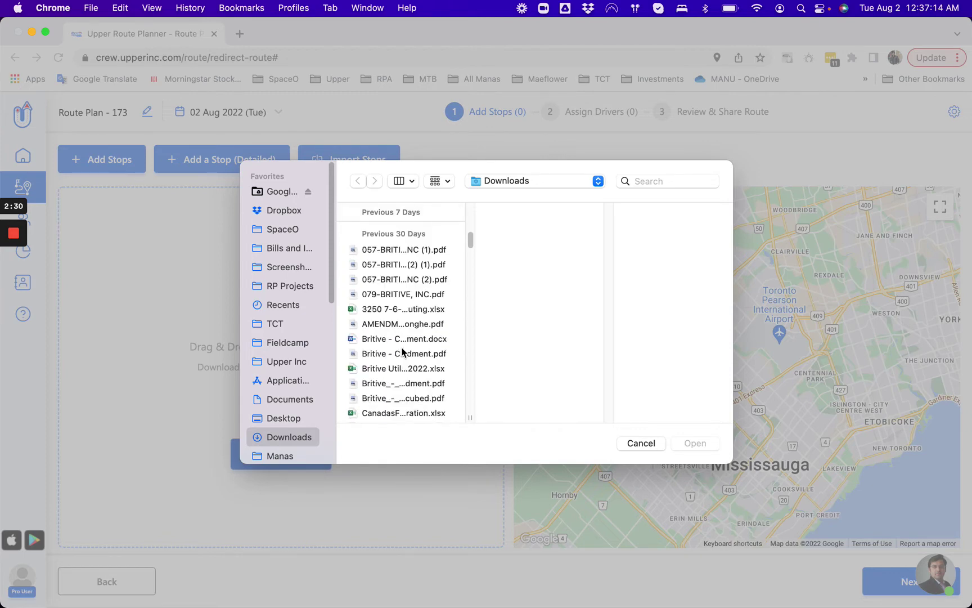
pyautogui.scroll(-5, 402, 352)
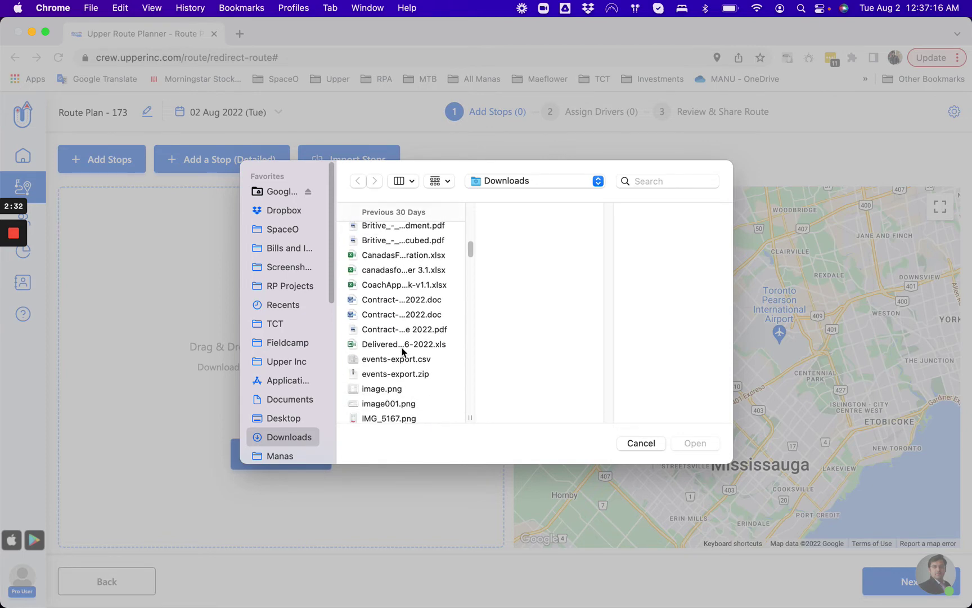
pyautogui.scroll(-7, 402, 352)
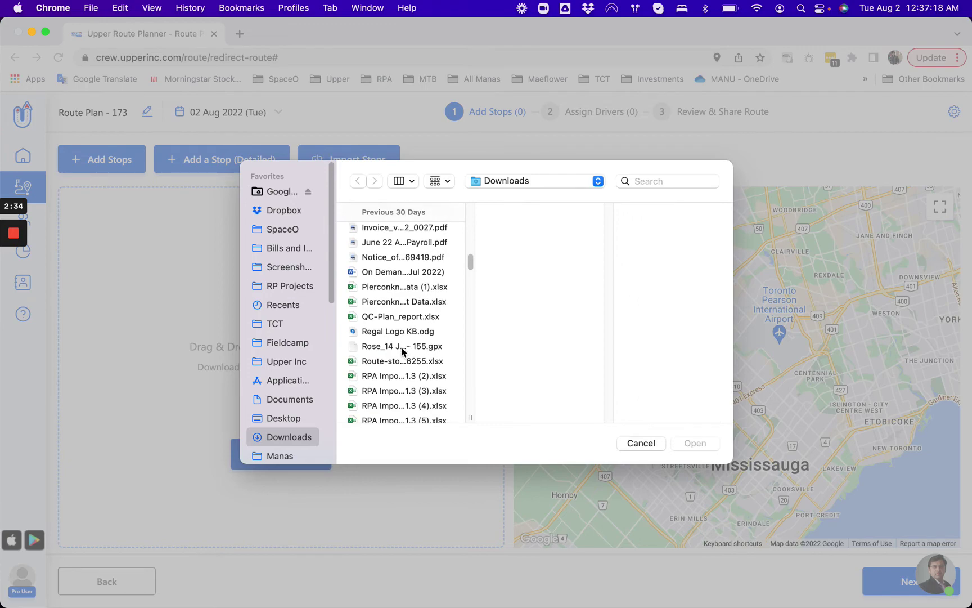
pyautogui.click(410, 377)
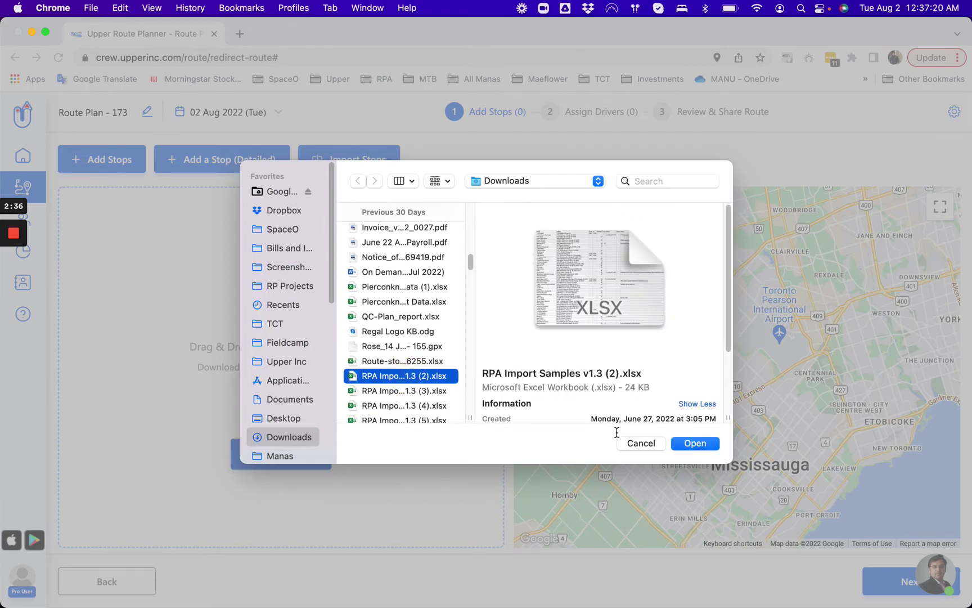
pyautogui.click(688, 444)
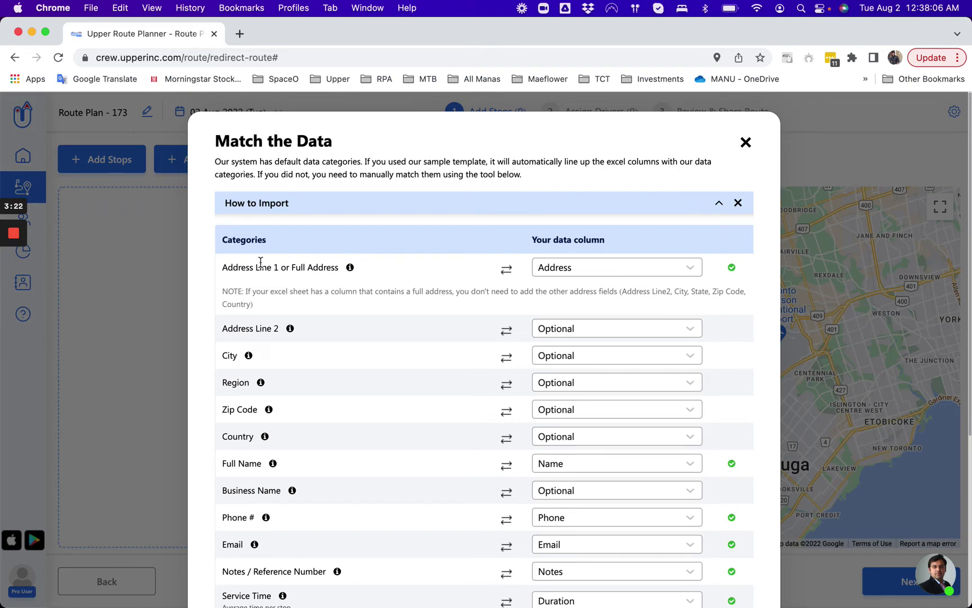
# - Review how the default categories are matched to the uploaded spreadsheet's data columns, from the address through the type of work
pyautogui.moveTo(221, 243); pyautogui.dragTo(282, 241)
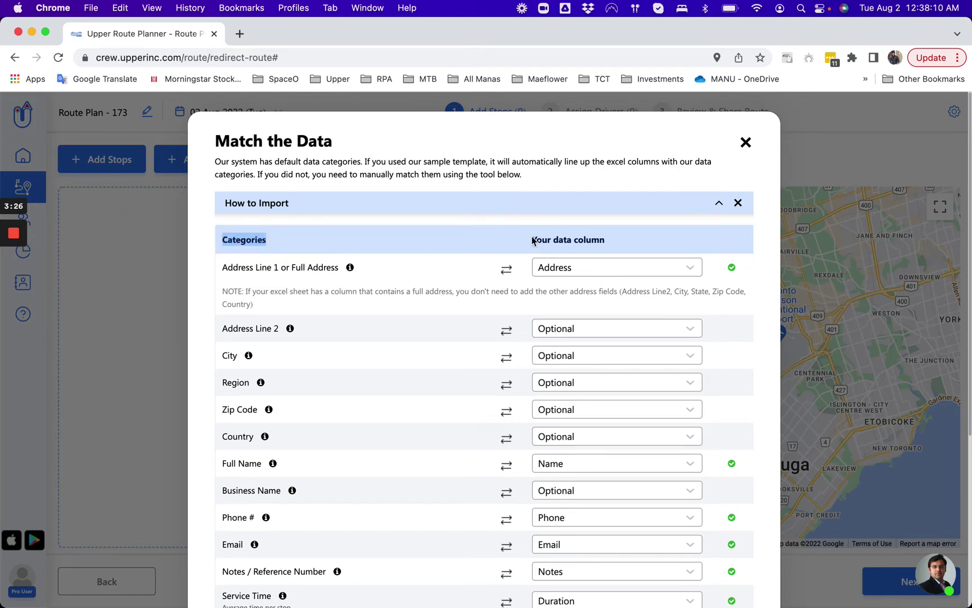
pyautogui.moveTo(532, 241); pyautogui.dragTo(645, 239)
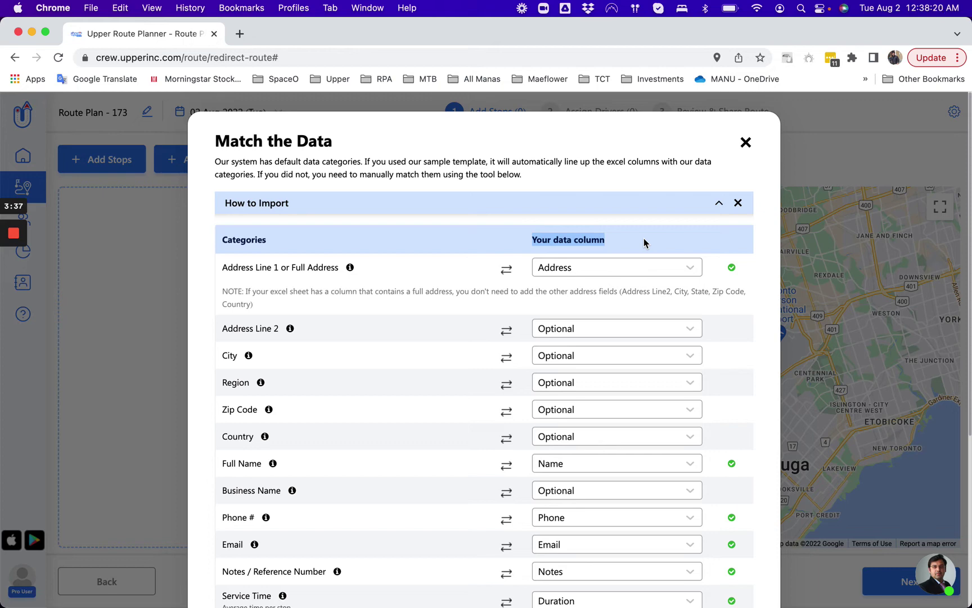
pyautogui.click(740, 287)
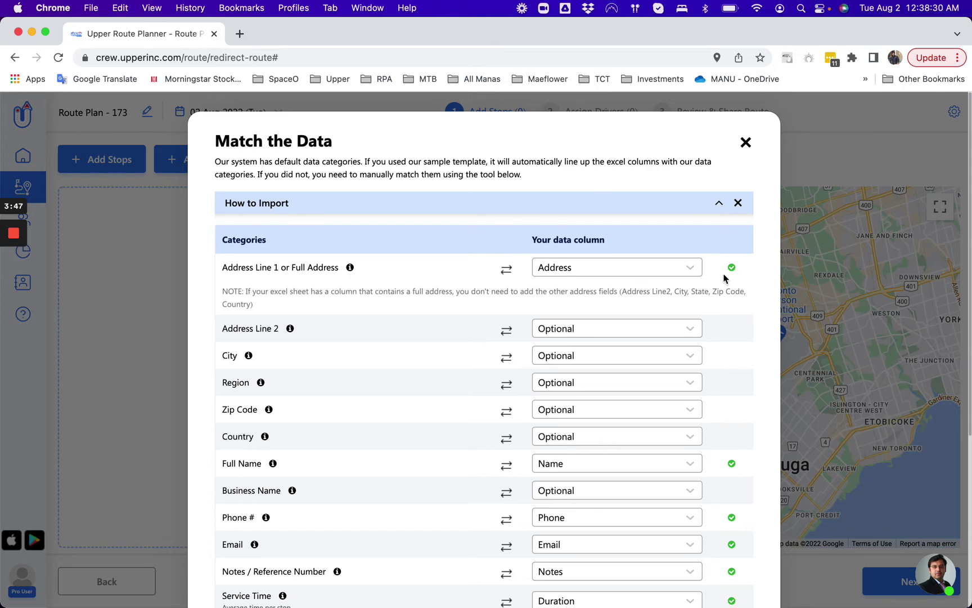
pyautogui.scroll(-2, 737, 376)
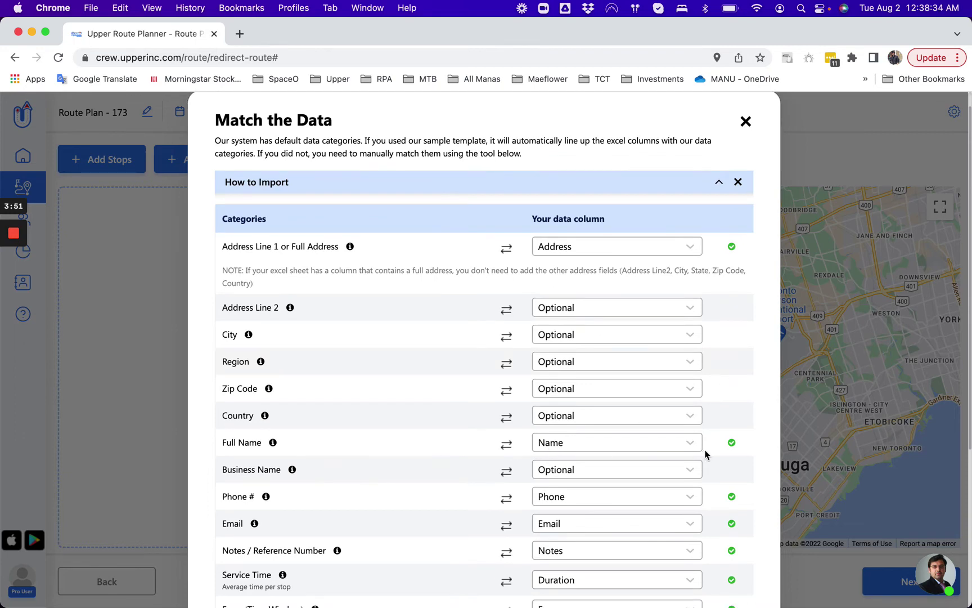
pyautogui.scroll(-4, 730, 444)
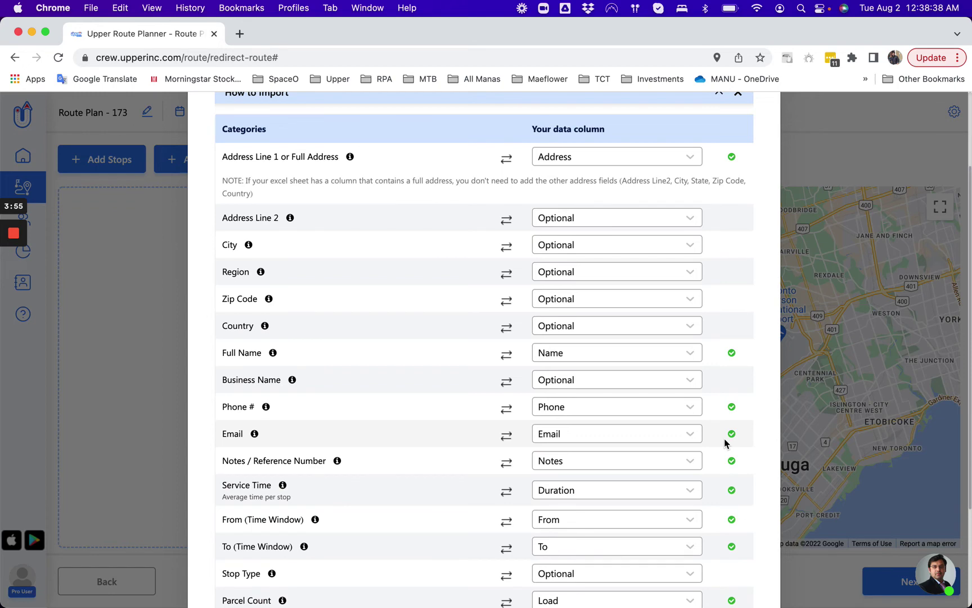
pyautogui.scroll(-4, 726, 443)
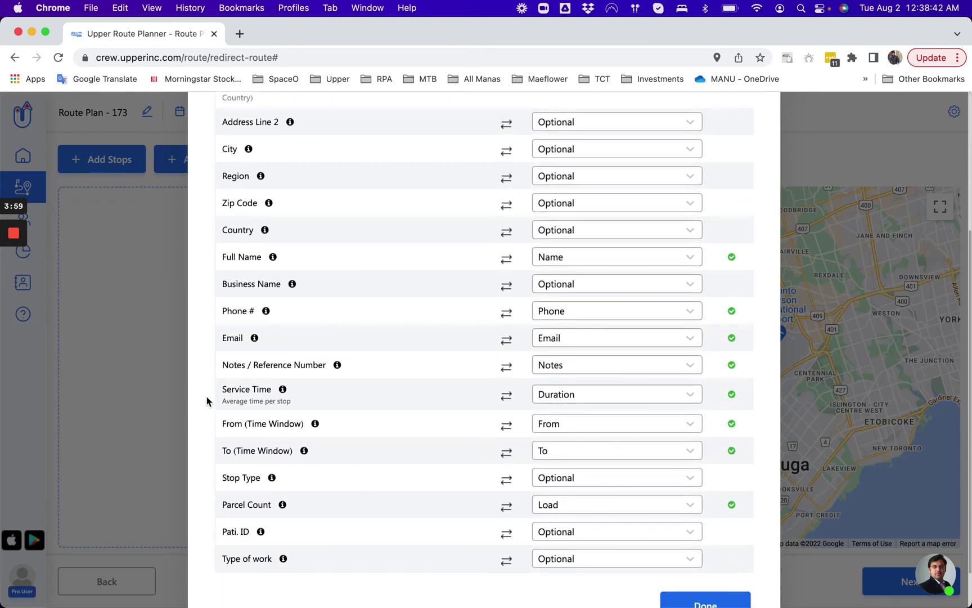
# - Match the Service Time category to the spreadsheet's Duration column
pyautogui.click(619, 400)
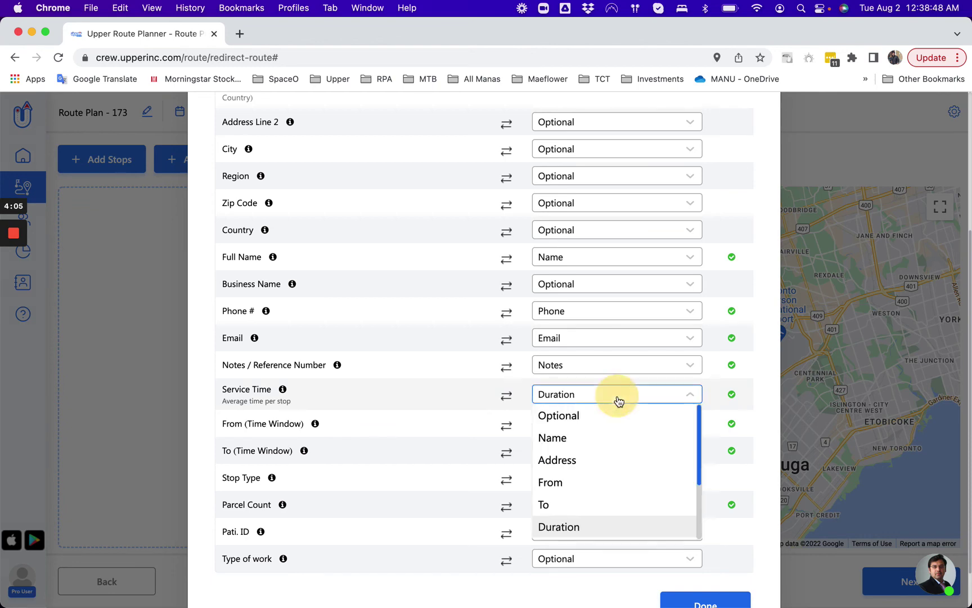
pyautogui.scroll(-1, 619, 391)
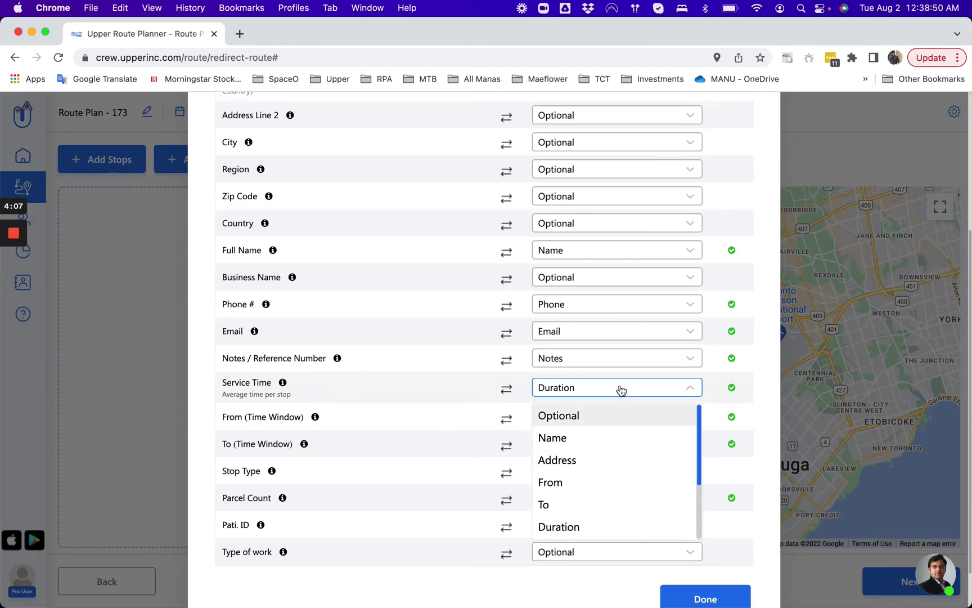
pyautogui.scroll(1, 625, 393)
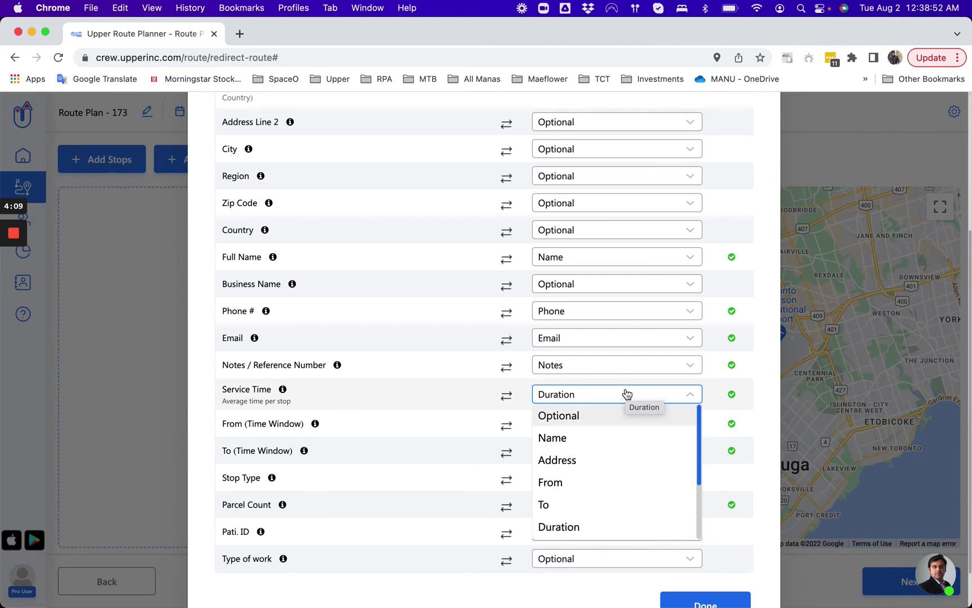
pyautogui.scroll(-3, 634, 469)
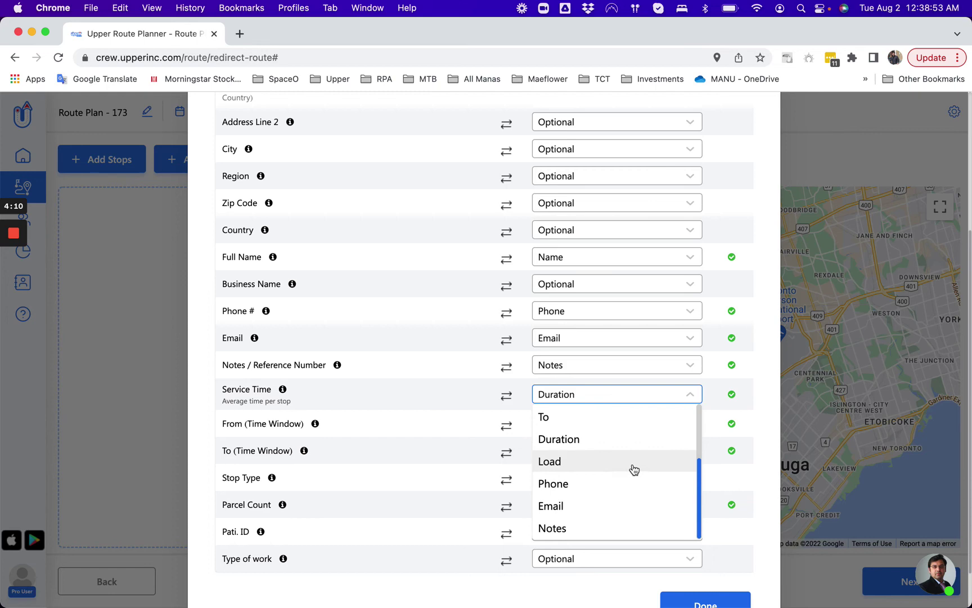
pyautogui.click(563, 444)
pyautogui.moveTo(279, 394)
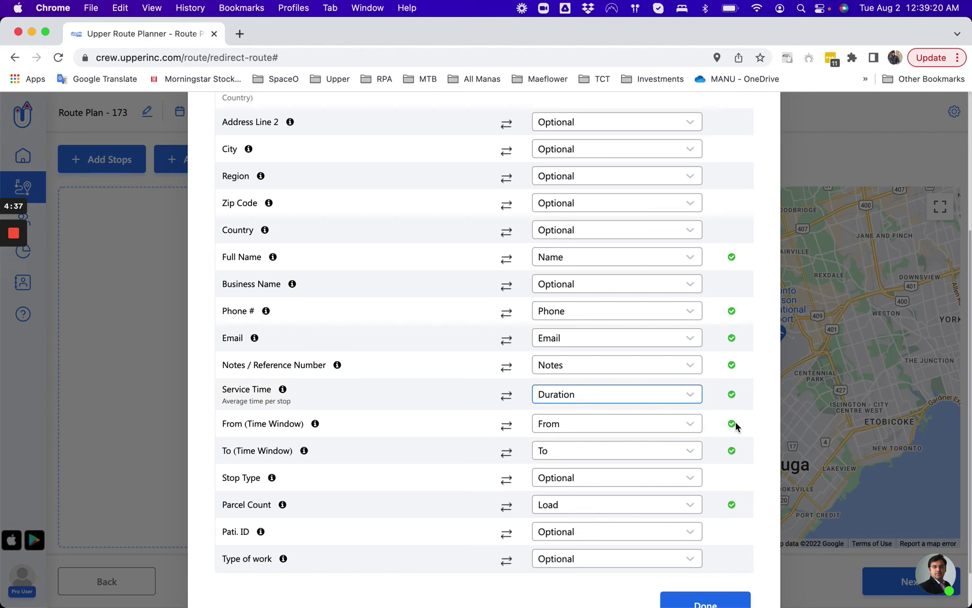
# - Accept the column matching and import the spreadsheet's stops into the route plan
pyautogui.scroll(-3, 746, 529)
pyautogui.click(731, 557)
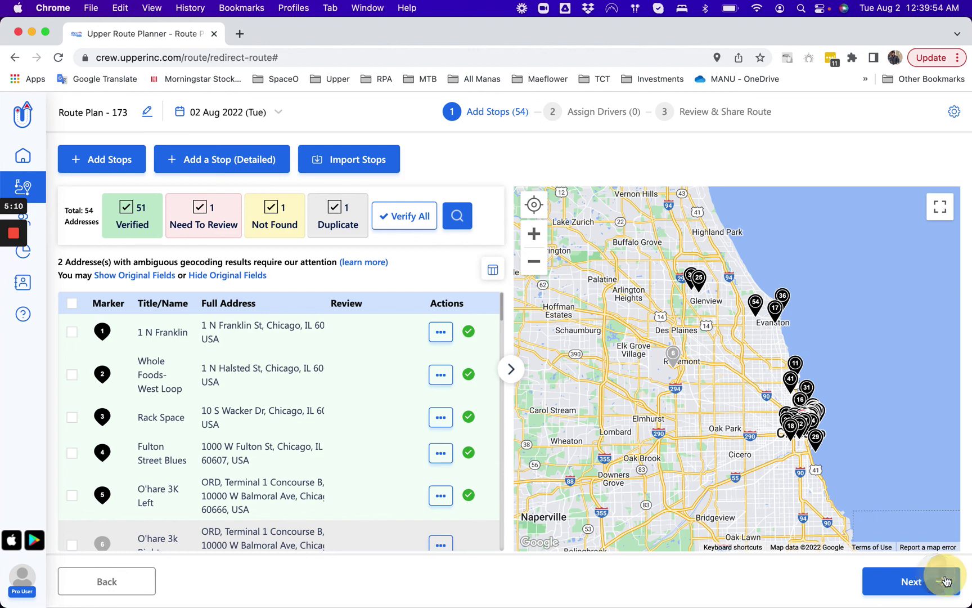
pyautogui.click(946, 579)
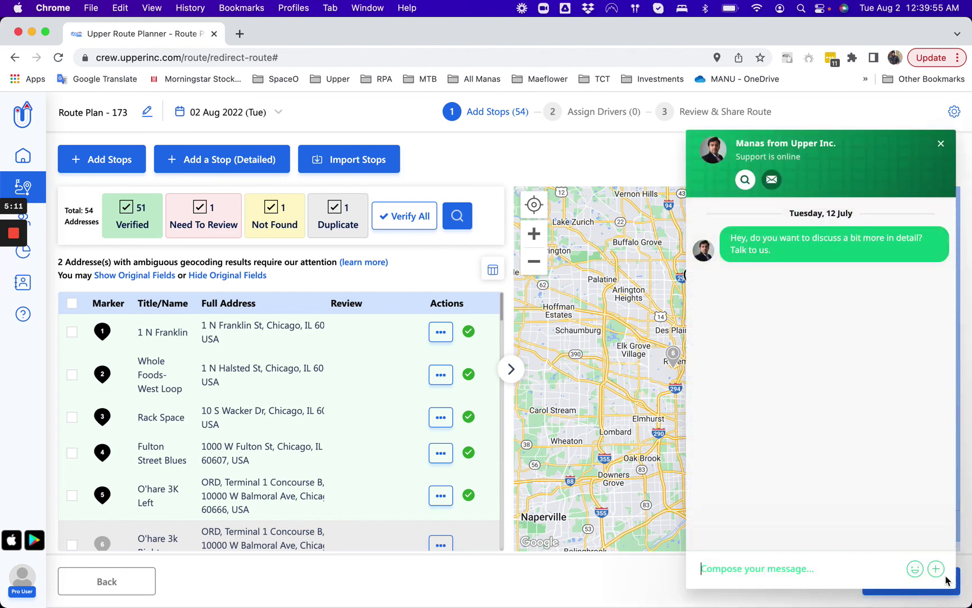
pyautogui.click(943, 146)
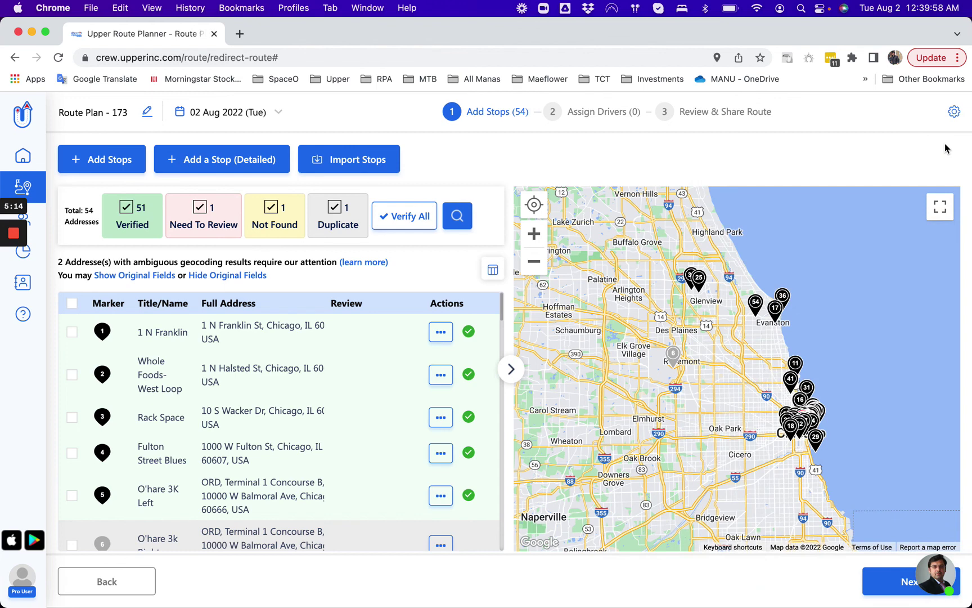